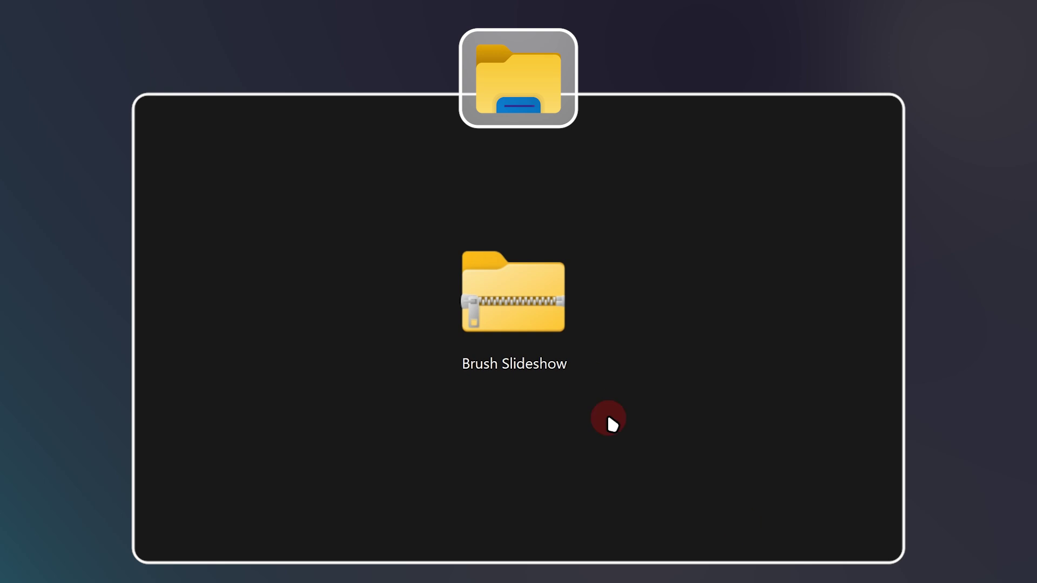
Step: Extract the Brush Slideshow zip into its suggested Brush Slideshow folder
click(531, 318)
right_click(531, 318)
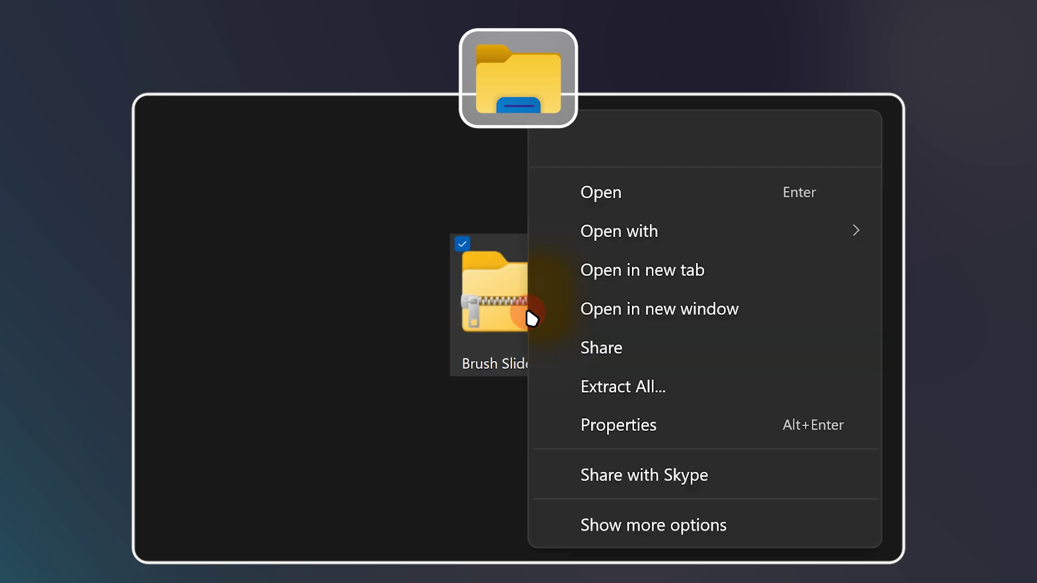
click(585, 382)
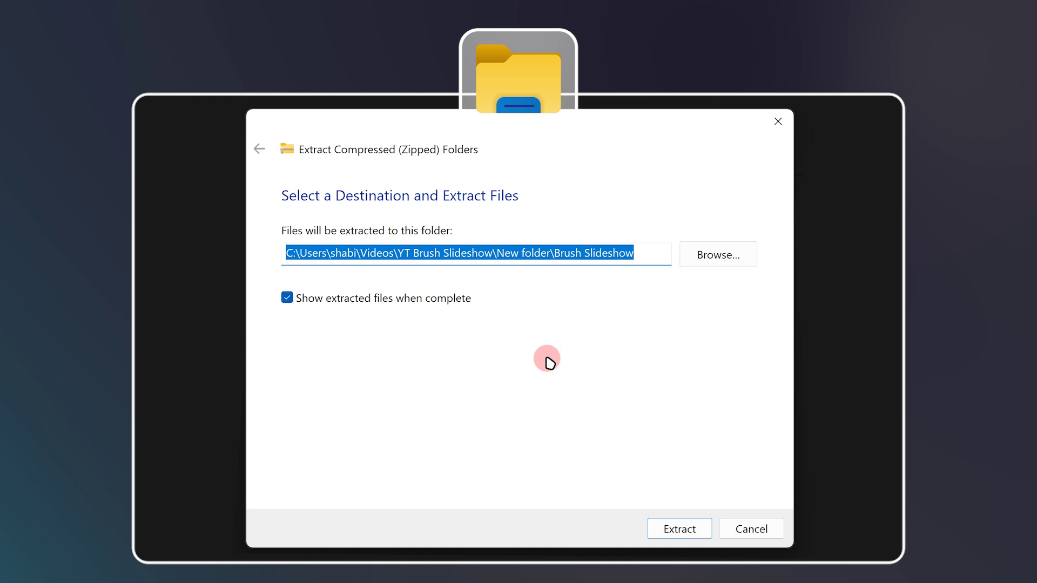
click(662, 531)
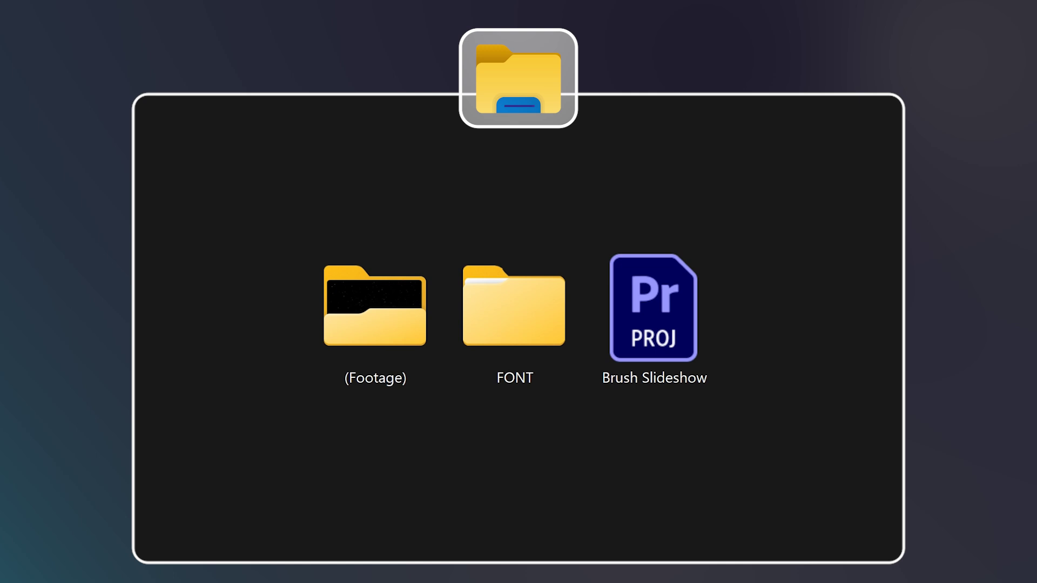
Step: Install the KaushanScript-Regular font from the FONT > Kaushan_Script folder
double_click(545, 338)
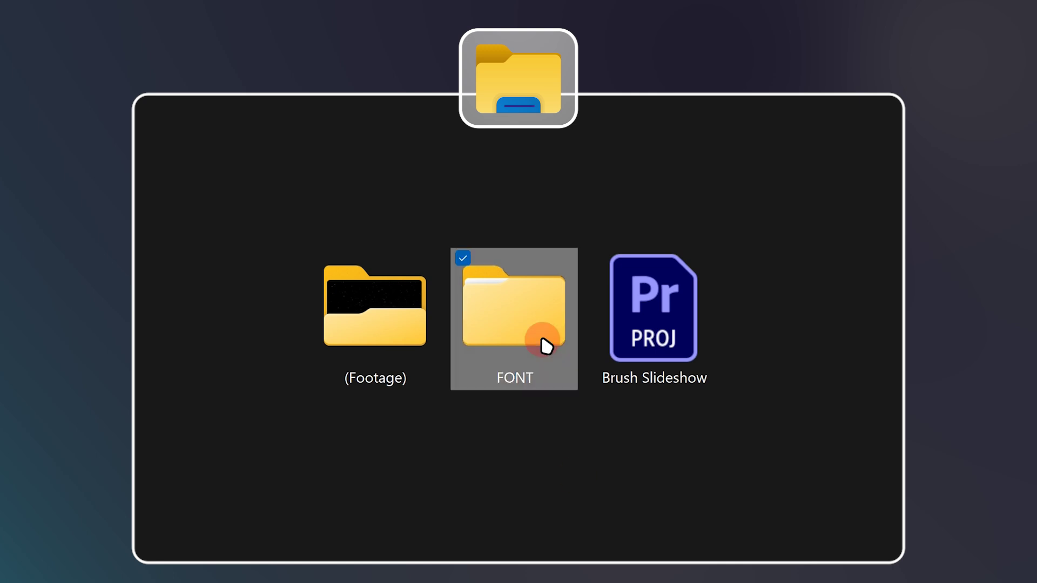
double_click(548, 335)
click(516, 324)
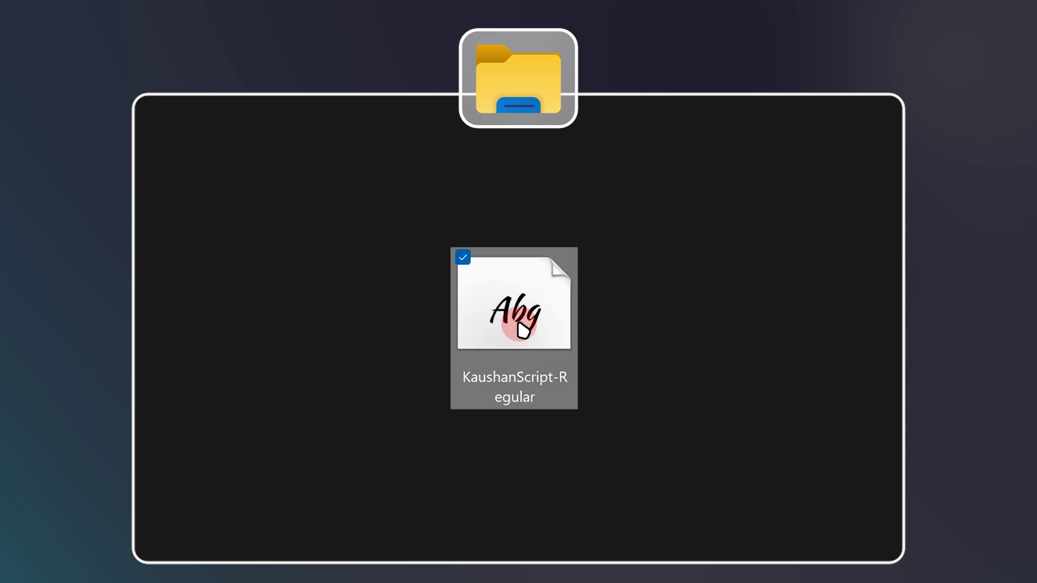
right_click(518, 324)
click(569, 362)
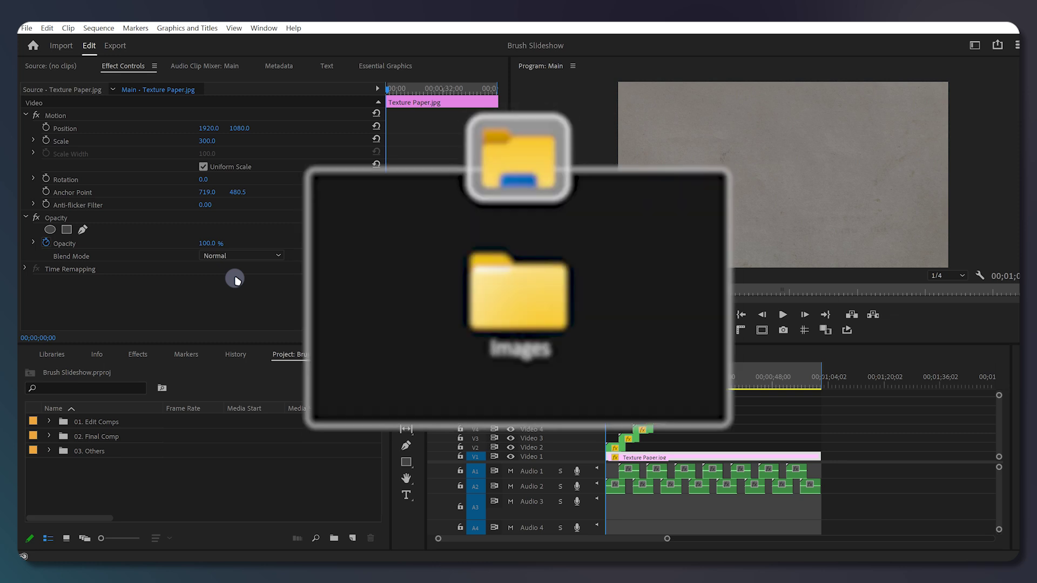
Step: Drag the Images folder from File Explorer into the Project panel to import it as a bin
drag(496, 308, 94, 488)
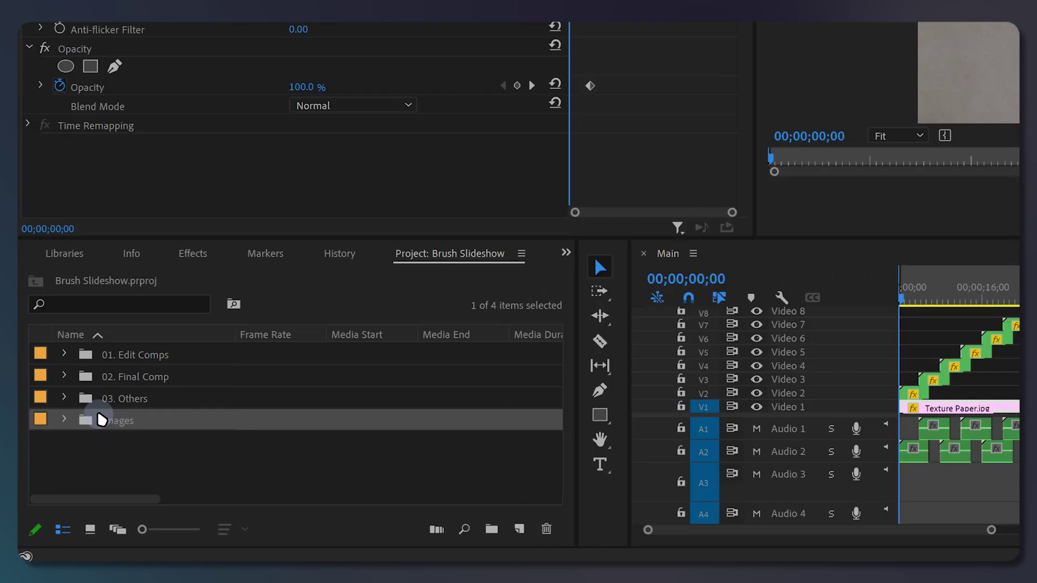
Step: Open the Images bin and view its pictures as Icon View thumbnails
click(74, 465)
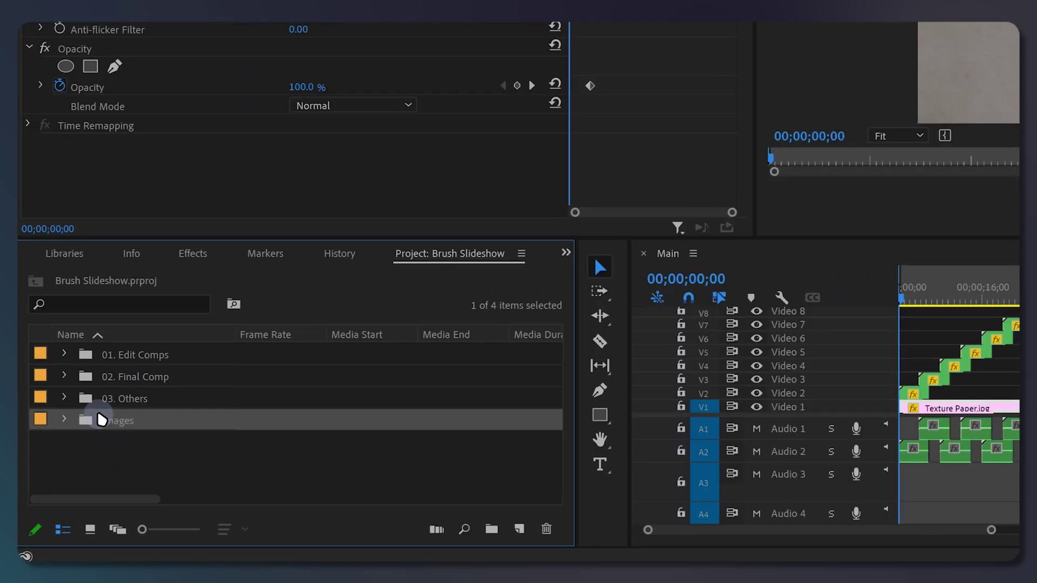
double_click(96, 421)
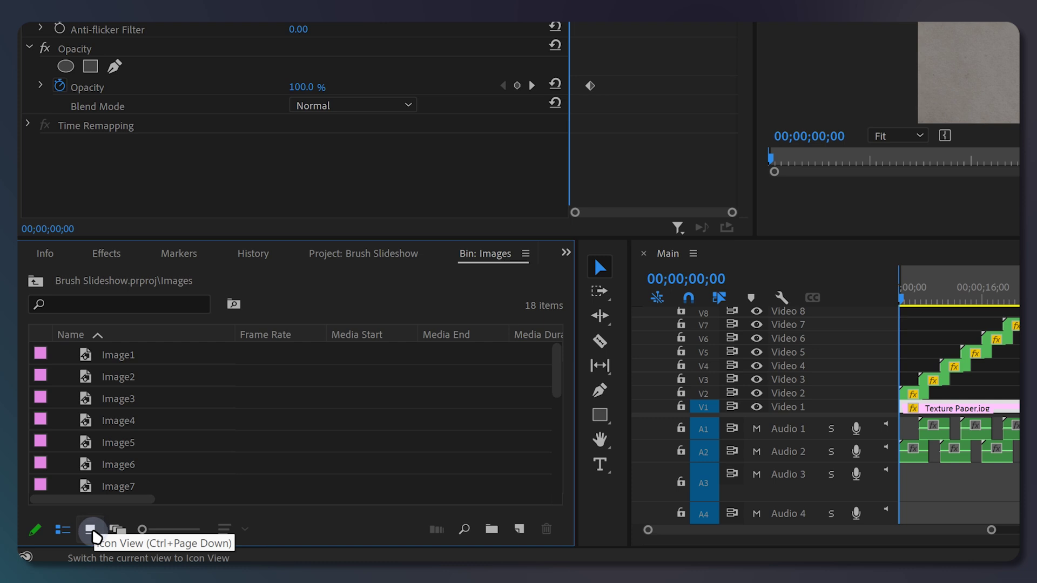
click(93, 532)
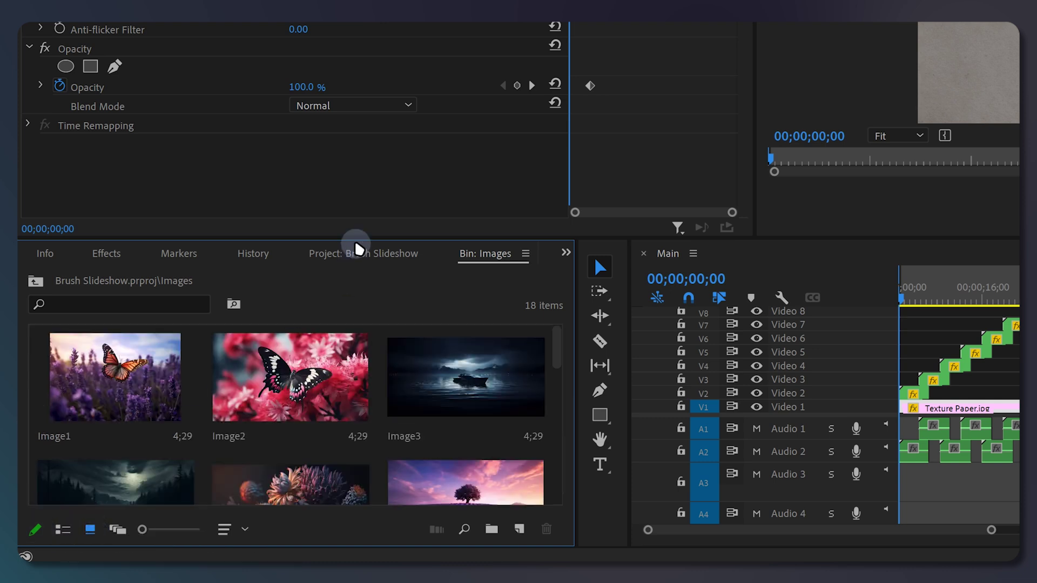
Step: Expand 01. Edit Comps > 01. Images in the Project panel and select the Image 1 sequence
click(359, 255)
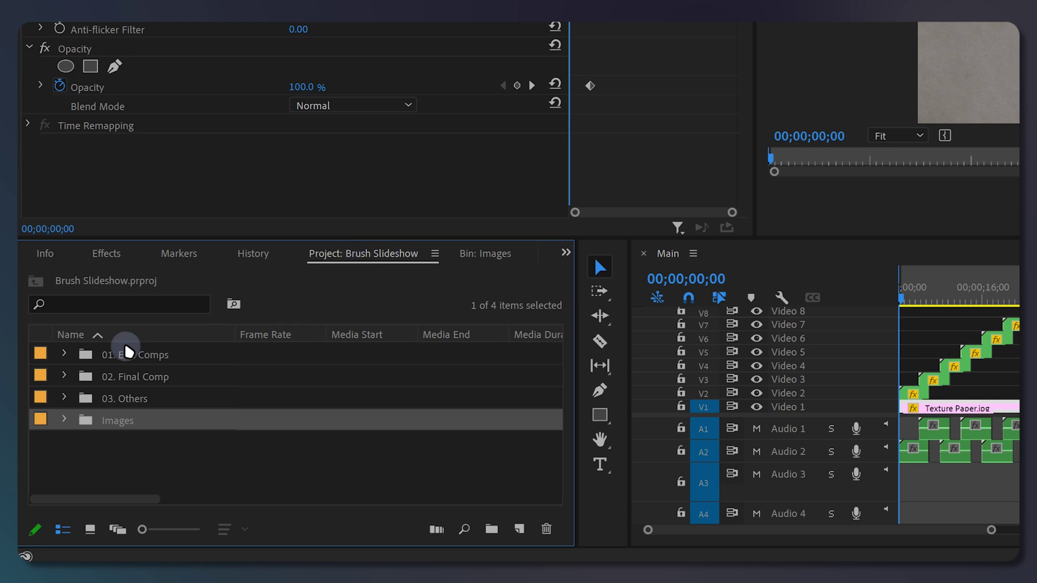
click(64, 353)
click(85, 378)
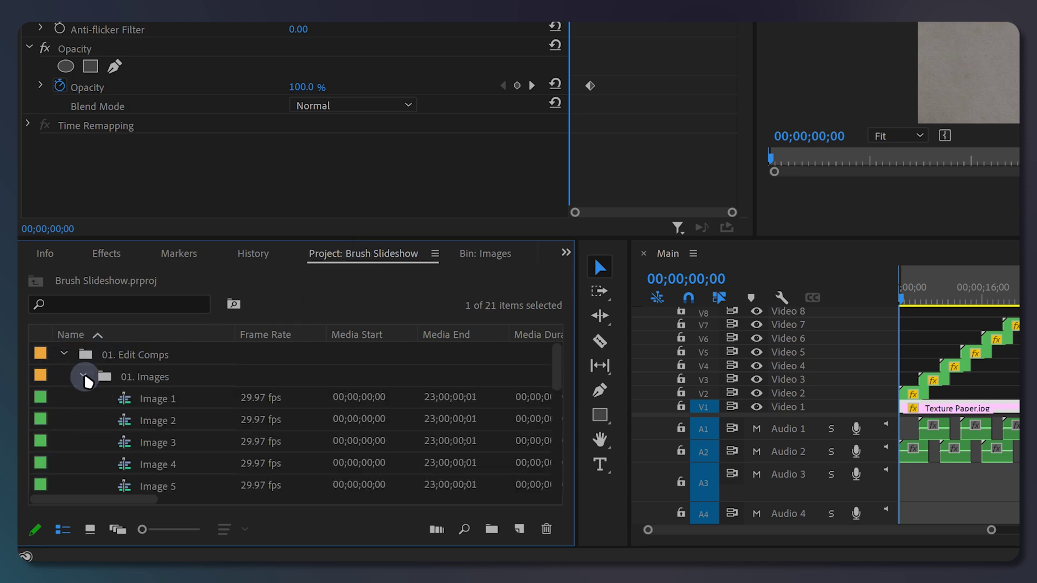
click(142, 406)
Step: Place the Image1 picture at the start of Image 1's V1, extend it ~2 seconds, and lengthen Image4
double_click(142, 406)
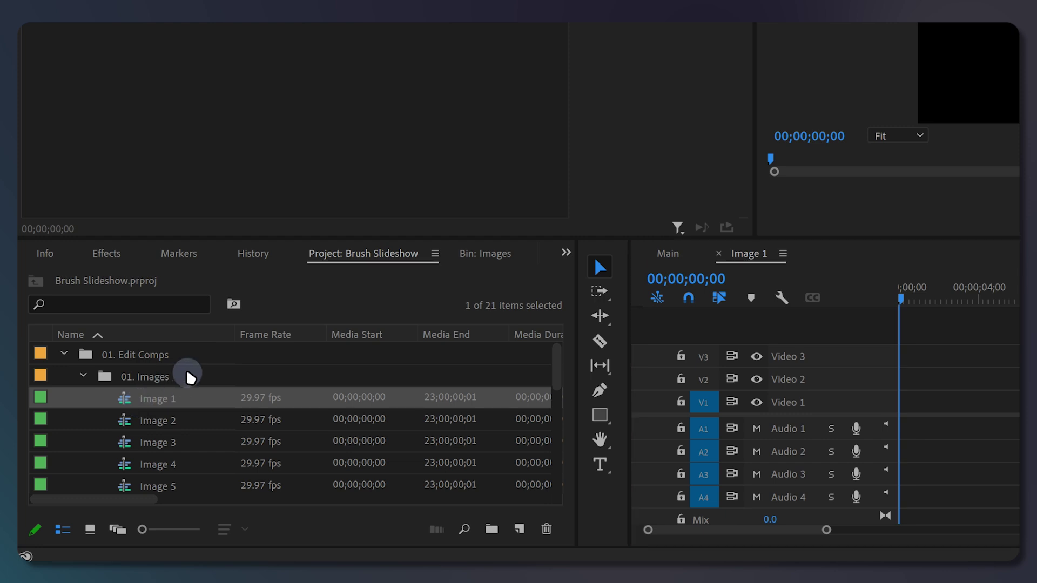
click(472, 255)
drag(123, 378, 896, 400)
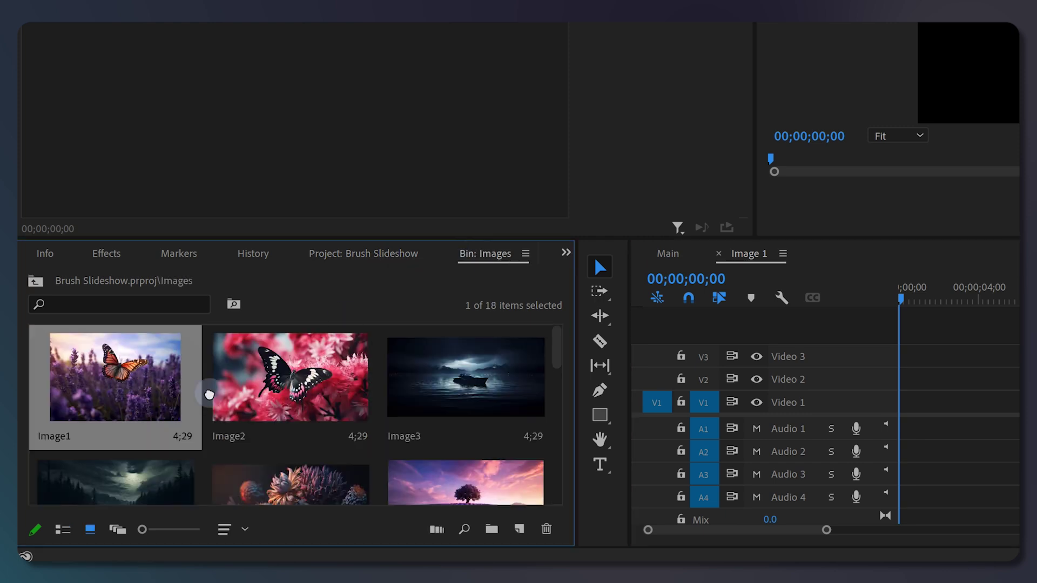
drag(411, 401, 412, 399)
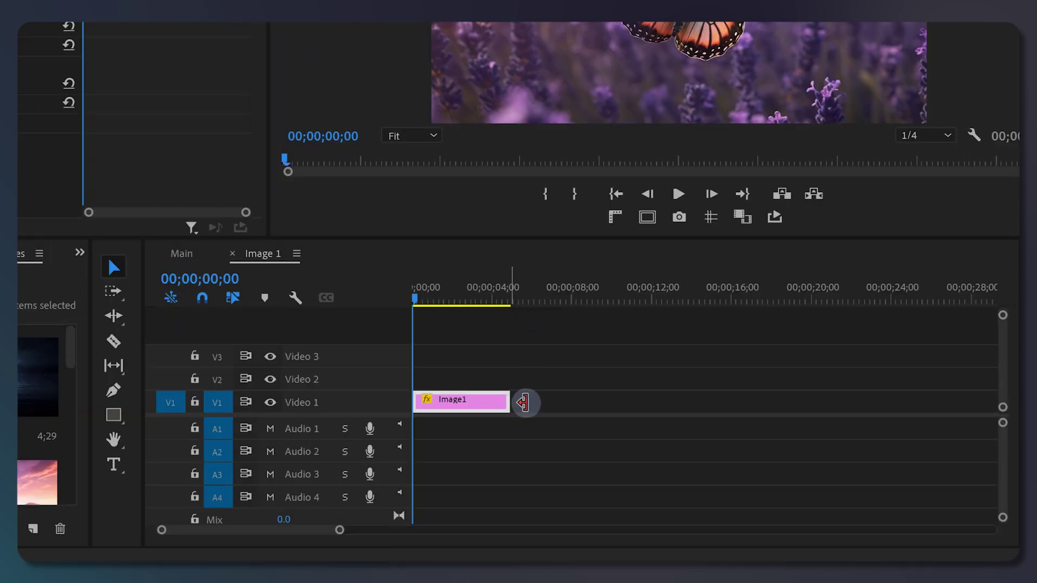
drag(523, 402, 557, 399)
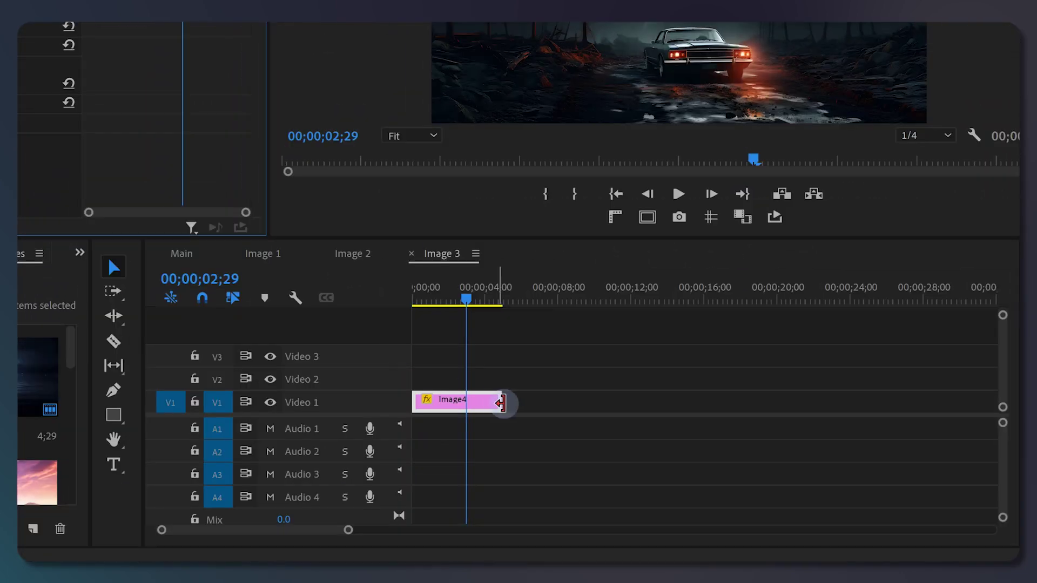
drag(501, 400, 545, 397)
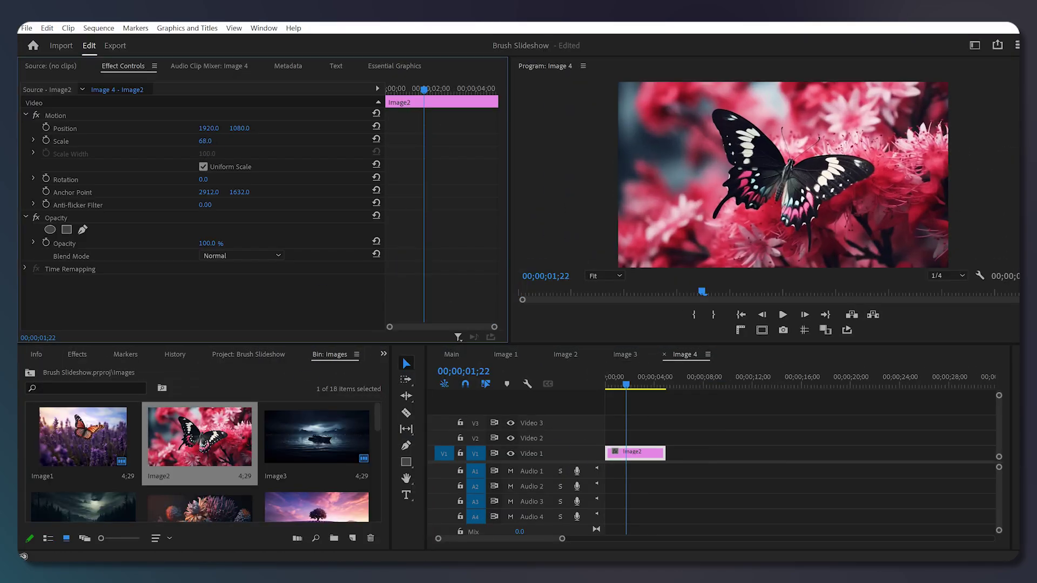
Step: Lengthen the picture in Image 4 and drop the flower picture into the Image 5 sequence
drag(687, 452, 698, 452)
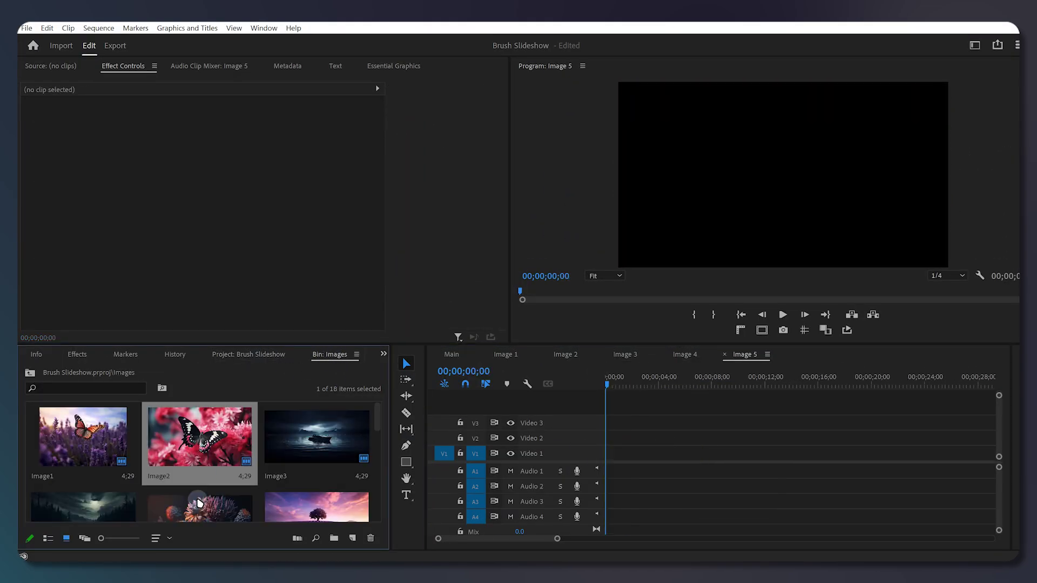
drag(197, 502, 678, 467)
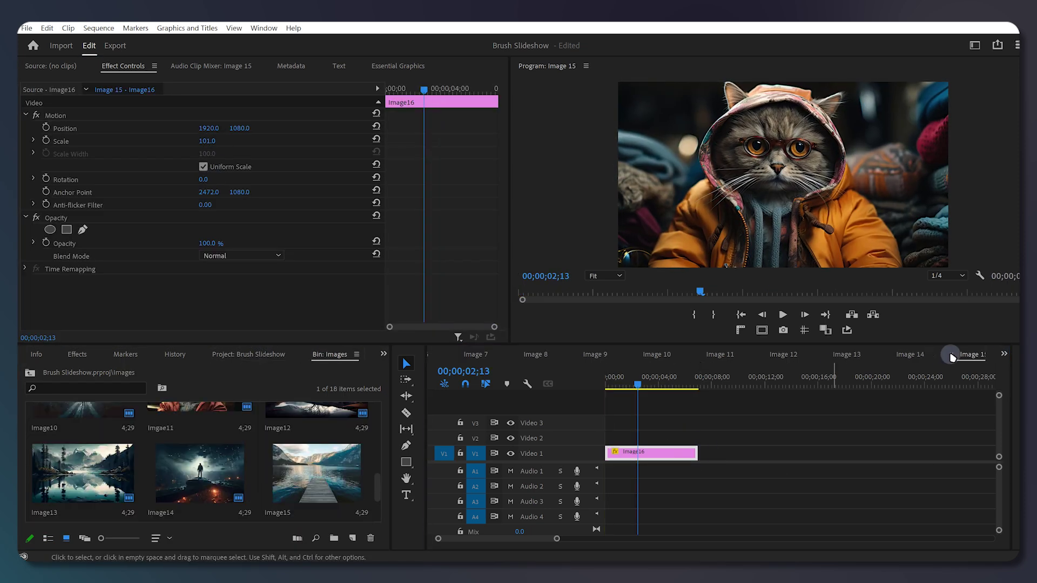
Step: Close all the finished Image sequence tabs in the timeline
click(952, 356)
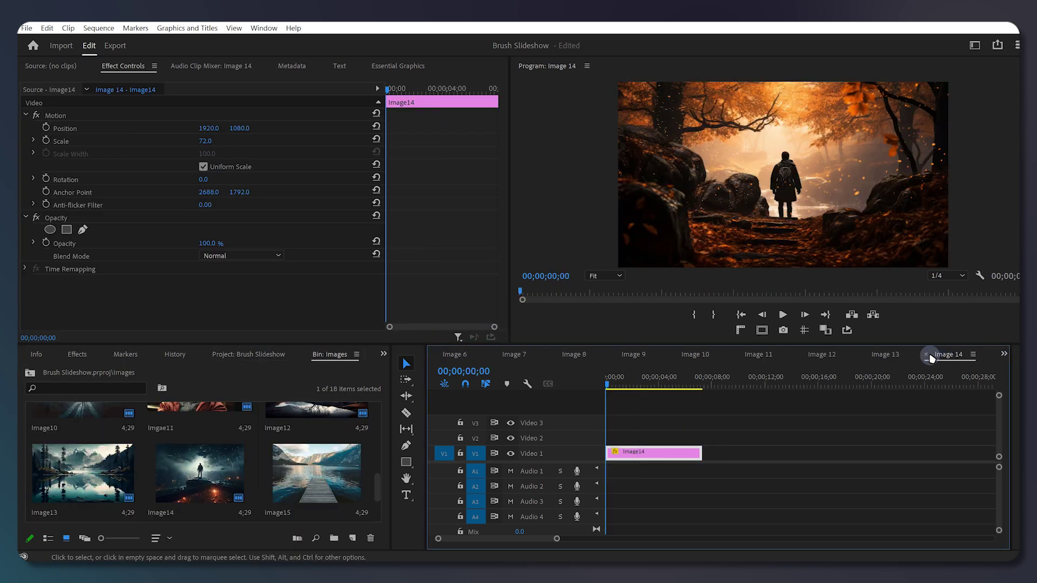
click(924, 355)
click(925, 356)
click(927, 356)
click(928, 357)
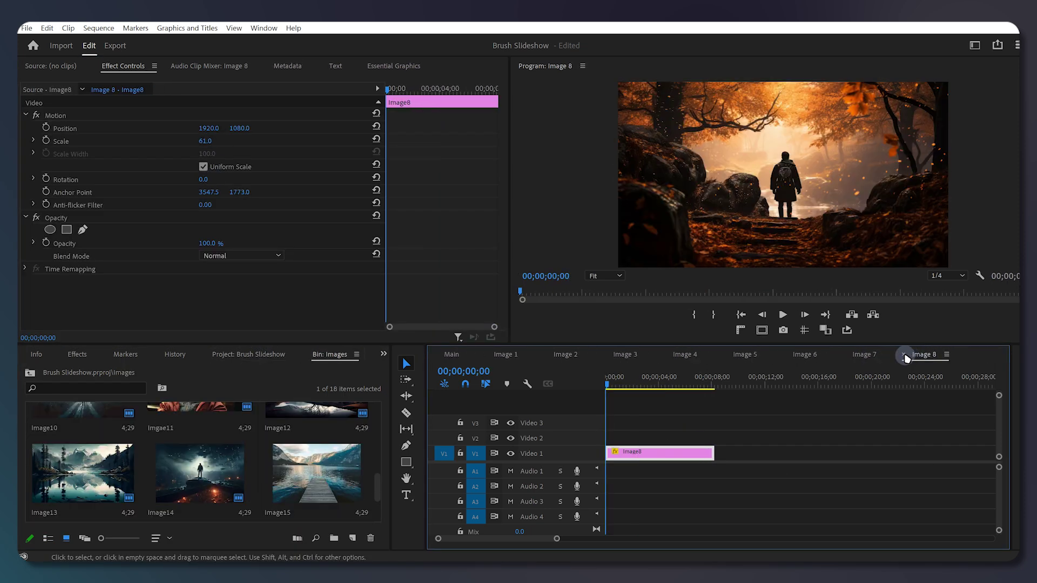
click(903, 356)
click(845, 355)
click(786, 357)
click(488, 355)
click(486, 354)
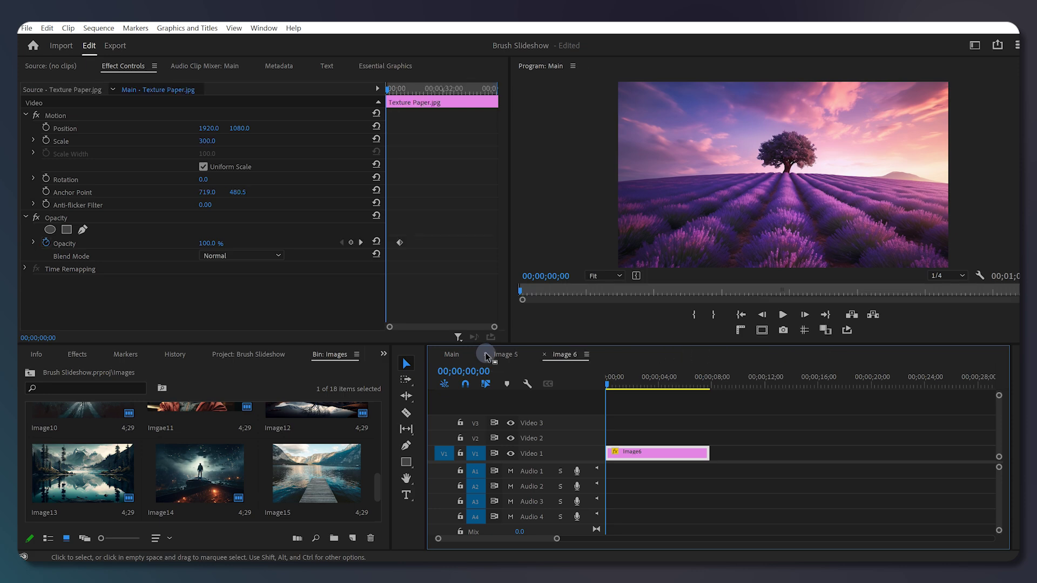
click(485, 354)
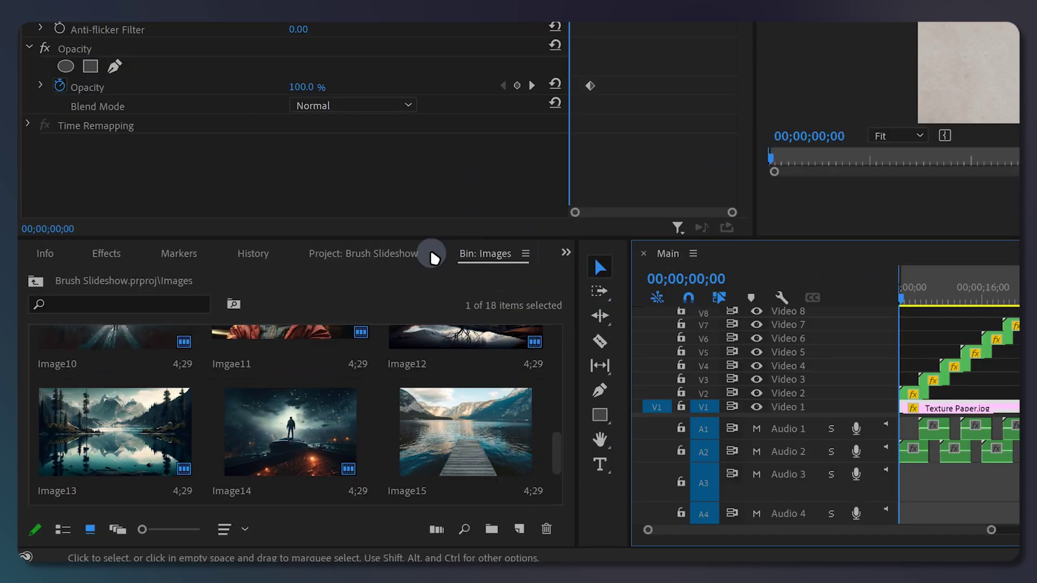
Step: Open the Text 01 sequence from 01. Edit Comps > 02. Text
click(271, 357)
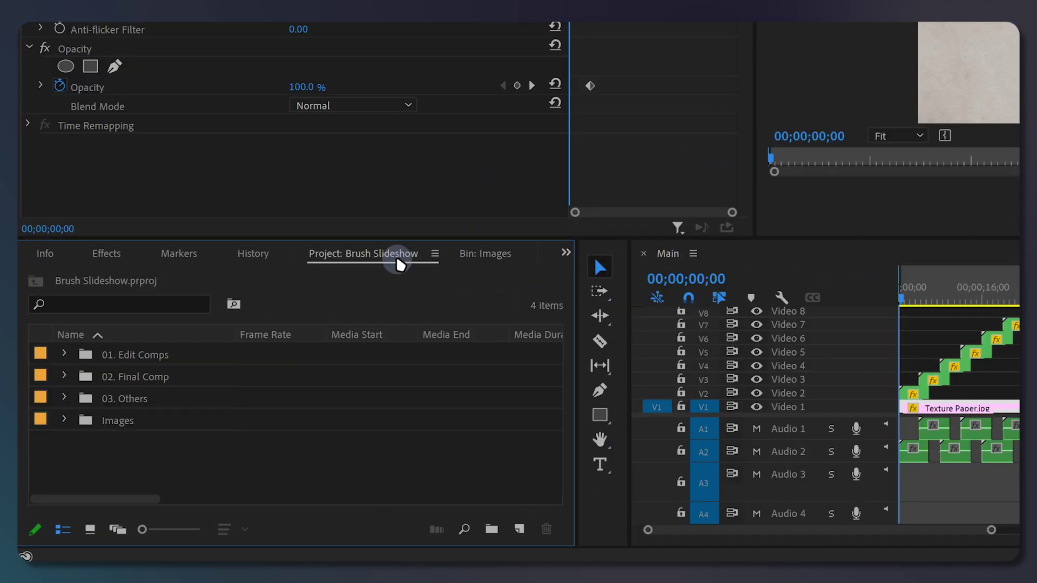
click(64, 353)
click(84, 397)
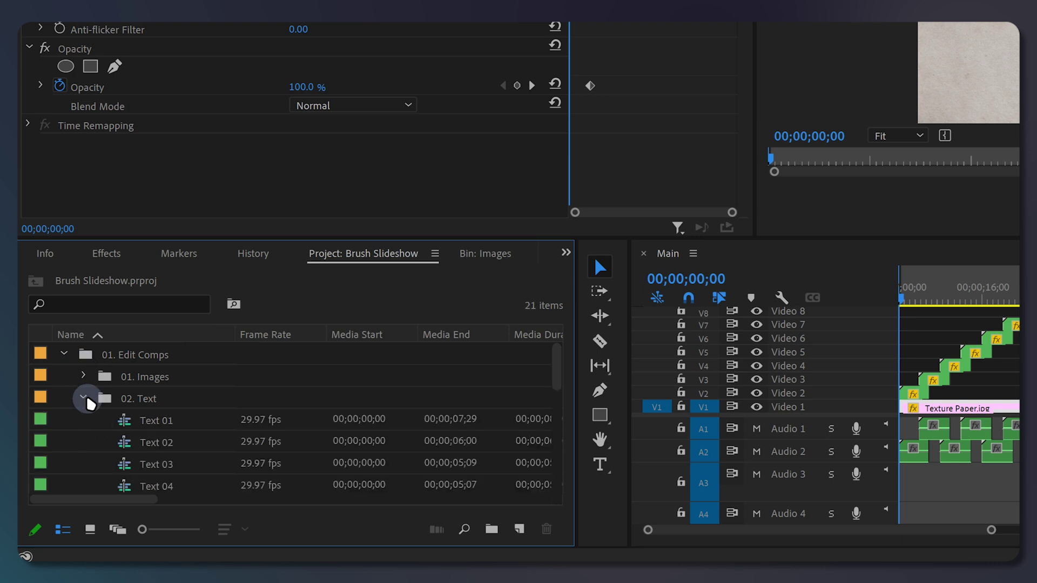
click(157, 420)
double_click(160, 424)
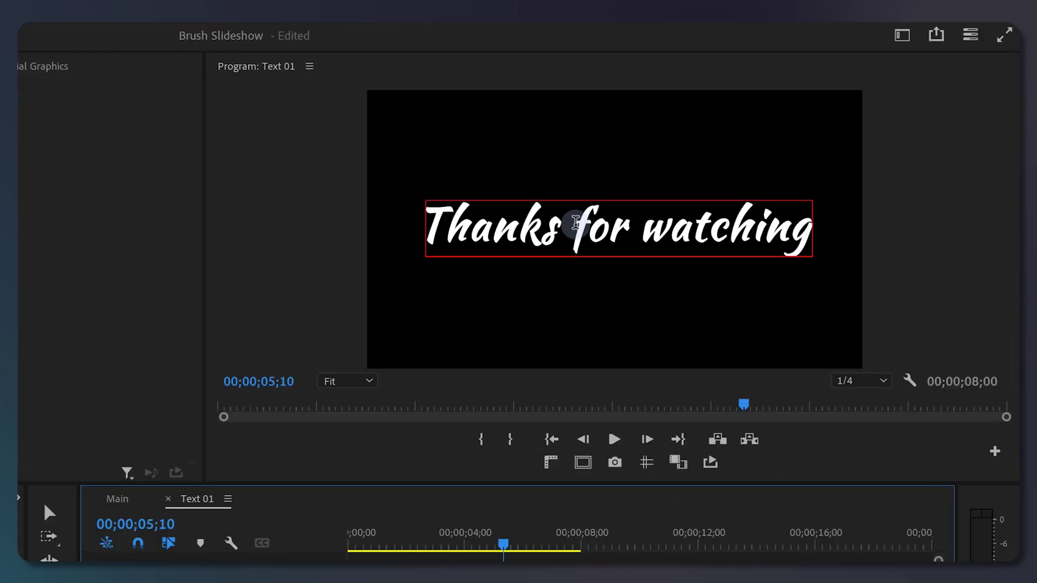
Step: Replace the title text with 'A new Story' and return to the Main sequence
click(576, 221)
double_click(576, 221)
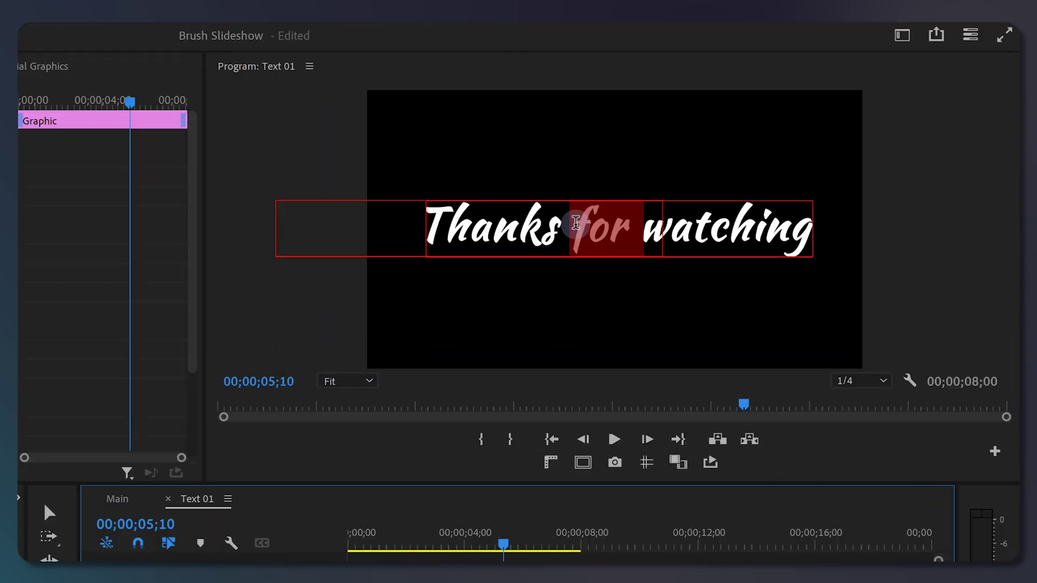
triple_click(575, 221)
text(A new Sto)
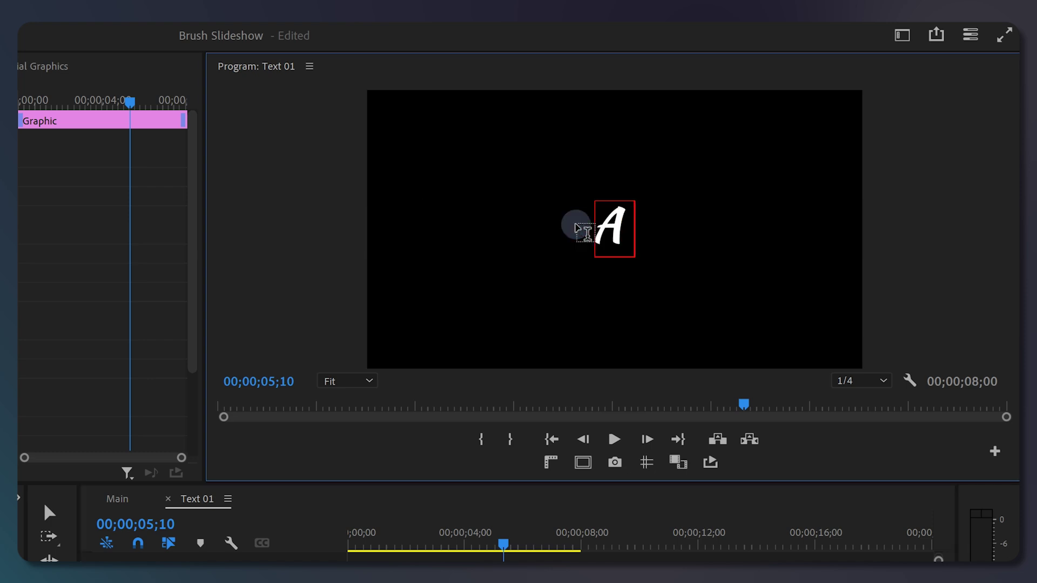
text(ry)
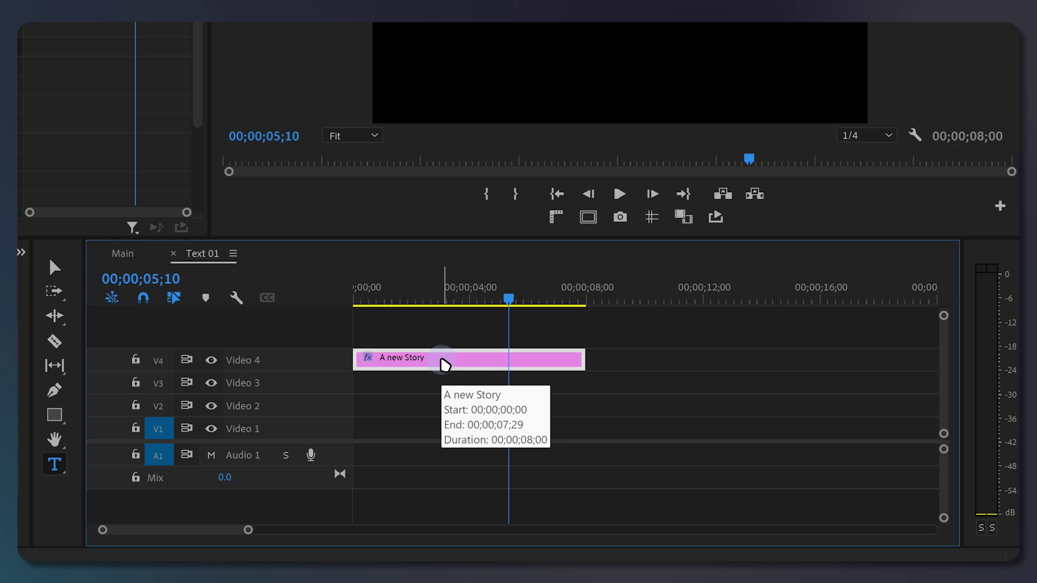
key(Delete)
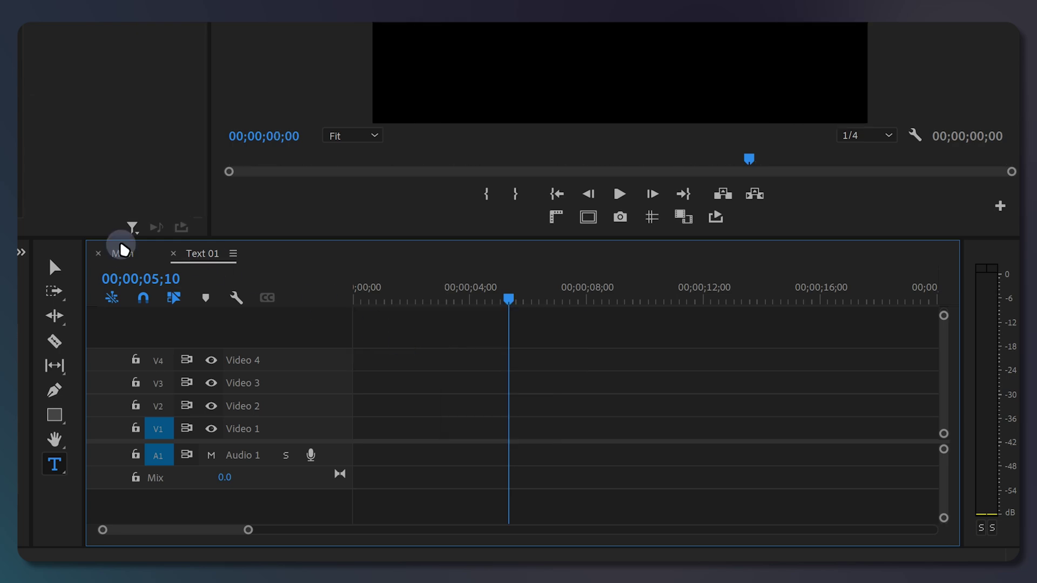
click(123, 255)
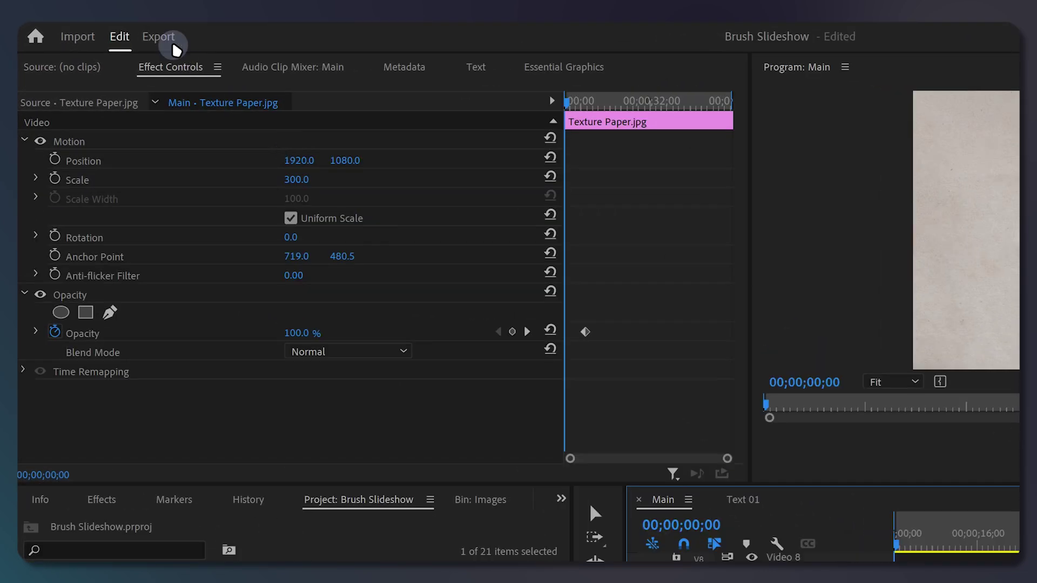
Step: In Export settings, rename the output file to Slideshow and confirm its save location
click(159, 37)
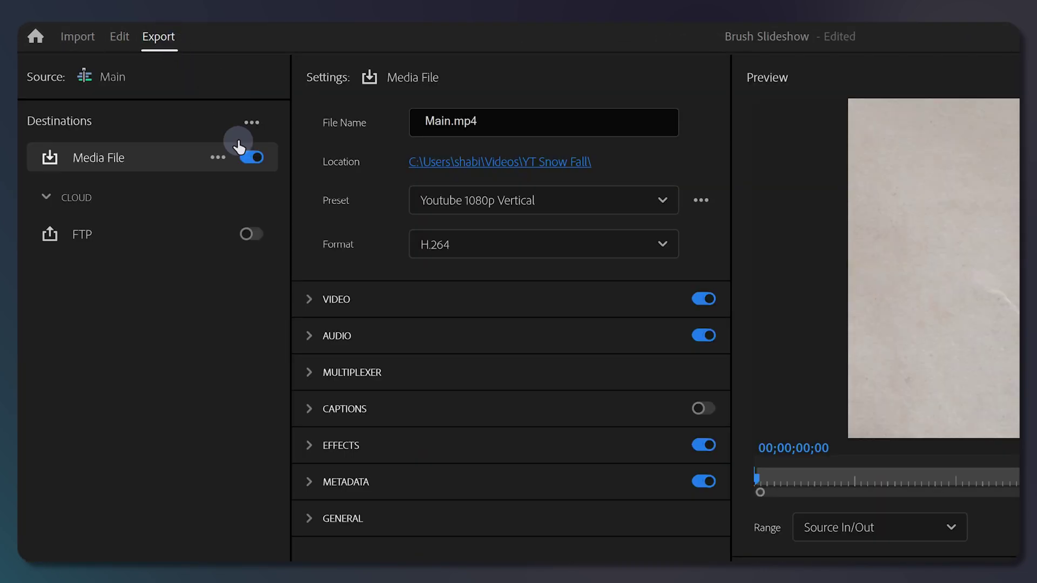
click(423, 120)
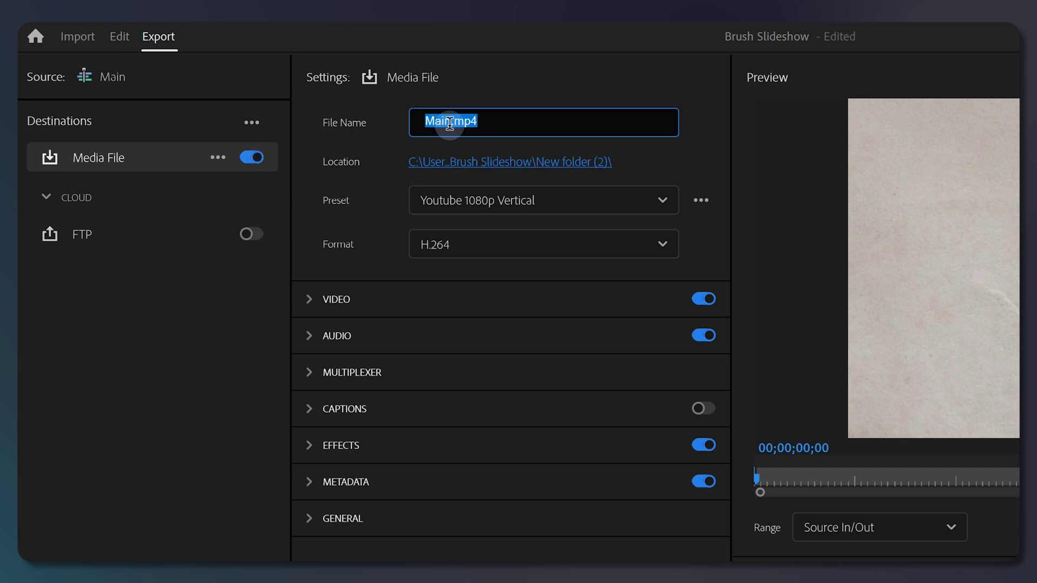
double_click(424, 120)
text(Slideshow)
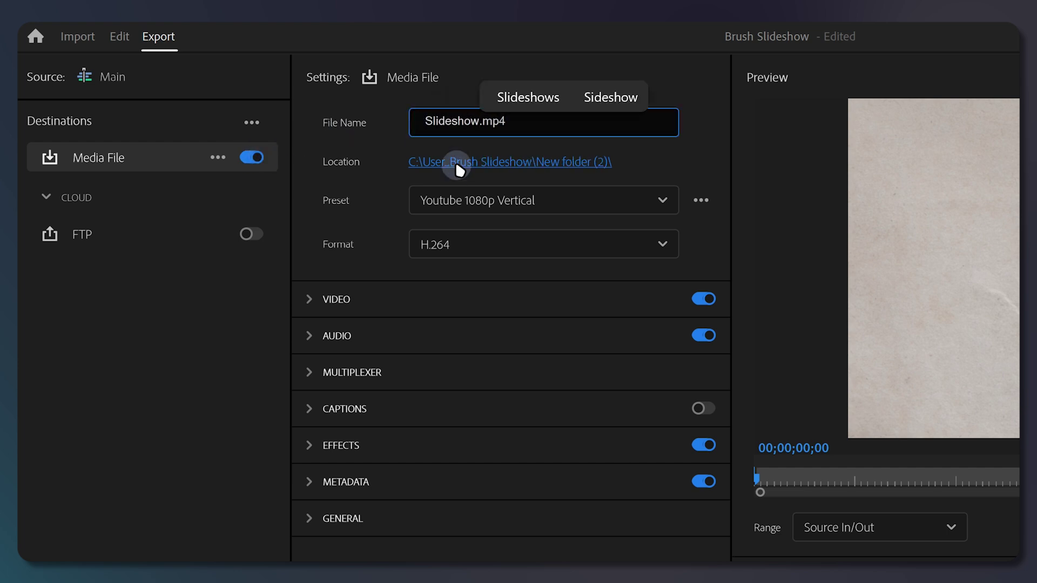
click(457, 162)
click(560, 427)
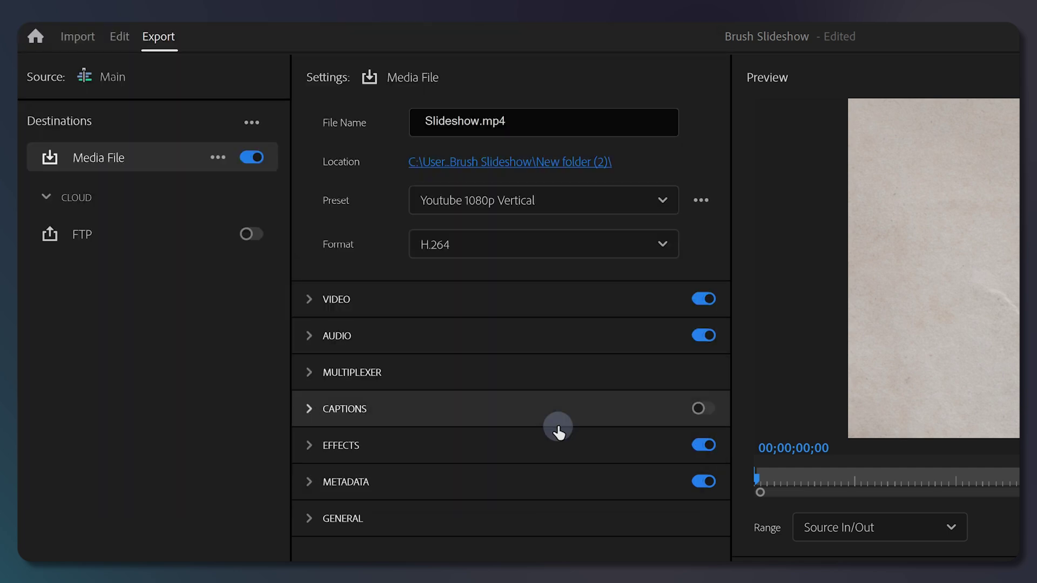
Step: Choose the YouTube 1080p Full HD preset and start the export
click(625, 204)
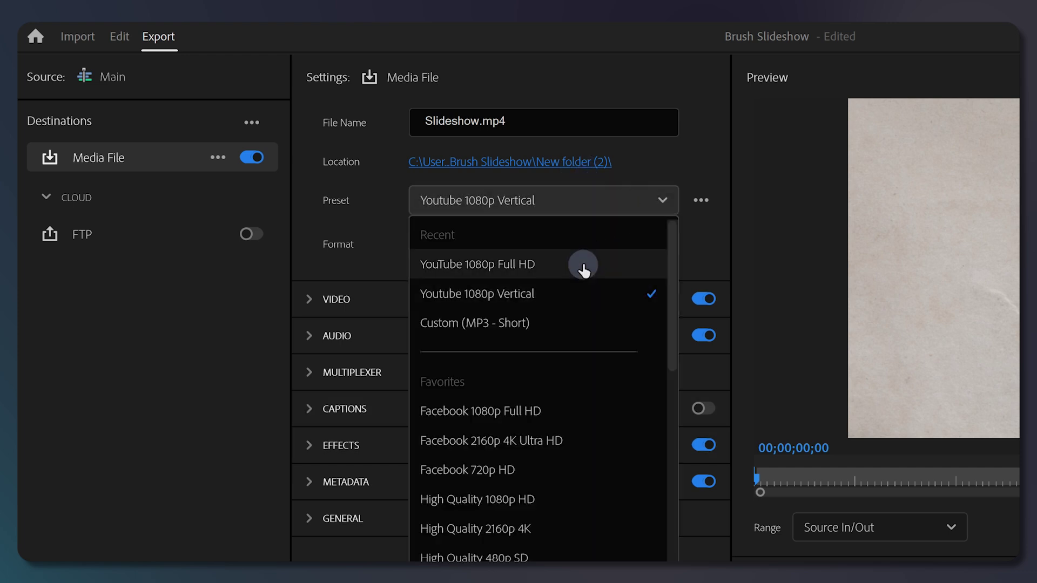
click(584, 268)
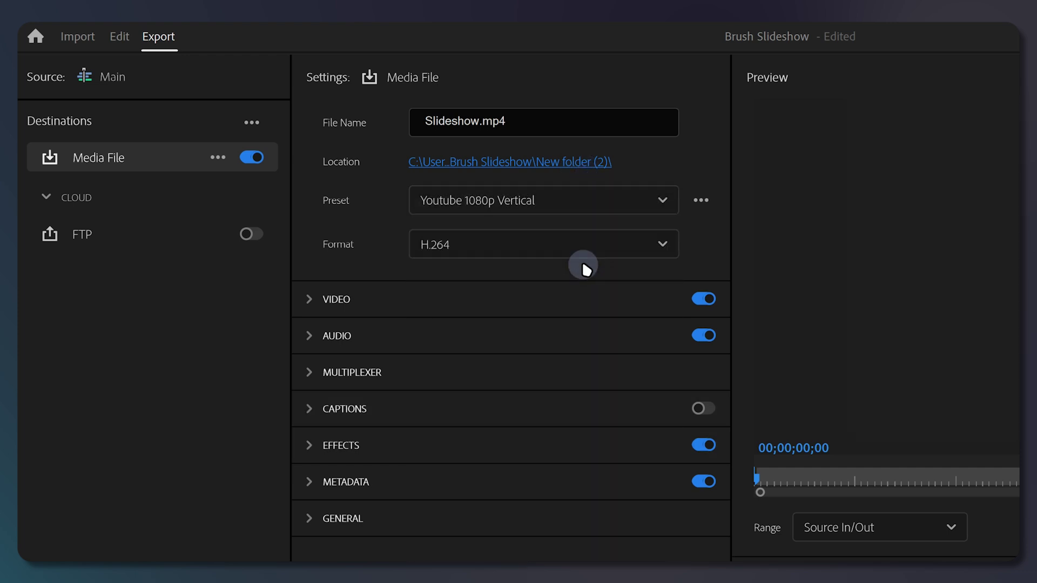
click(607, 202)
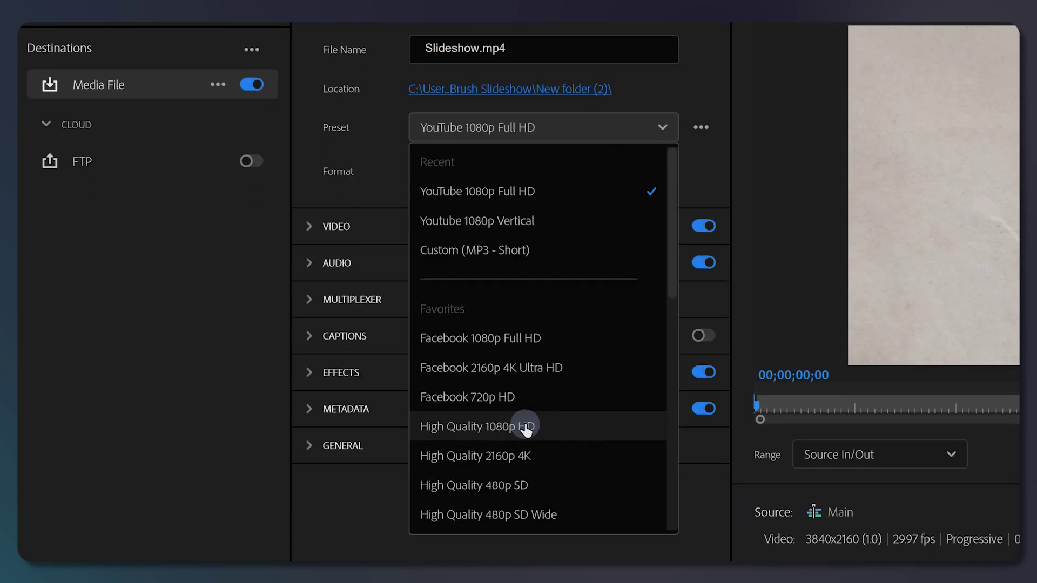
click(613, 130)
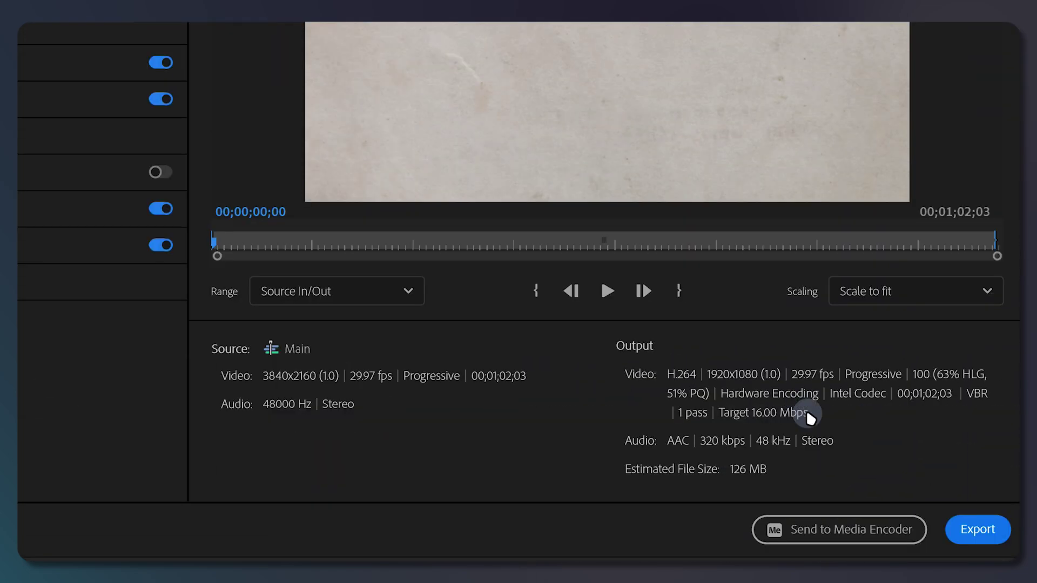
click(990, 531)
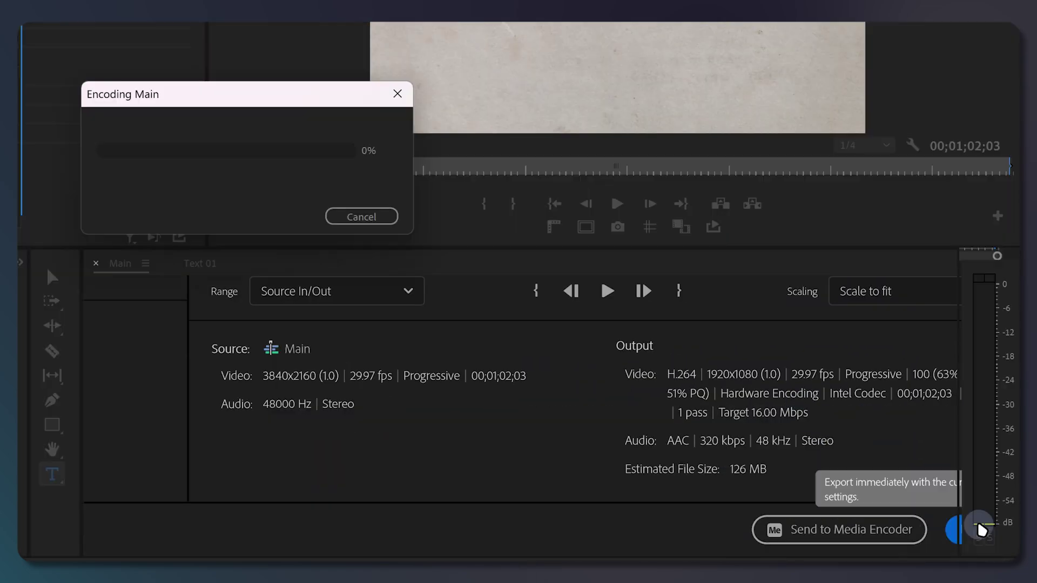